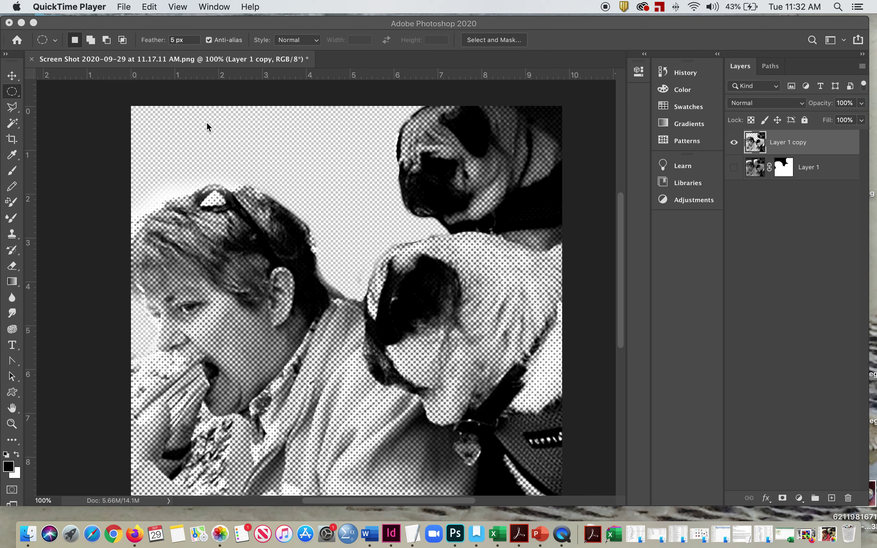
- Add a new empty Layer 2 above Layer 1 copy in the Layers panel
scroll(208, 125, right, 3)
scroll(207, 125, down, 1)
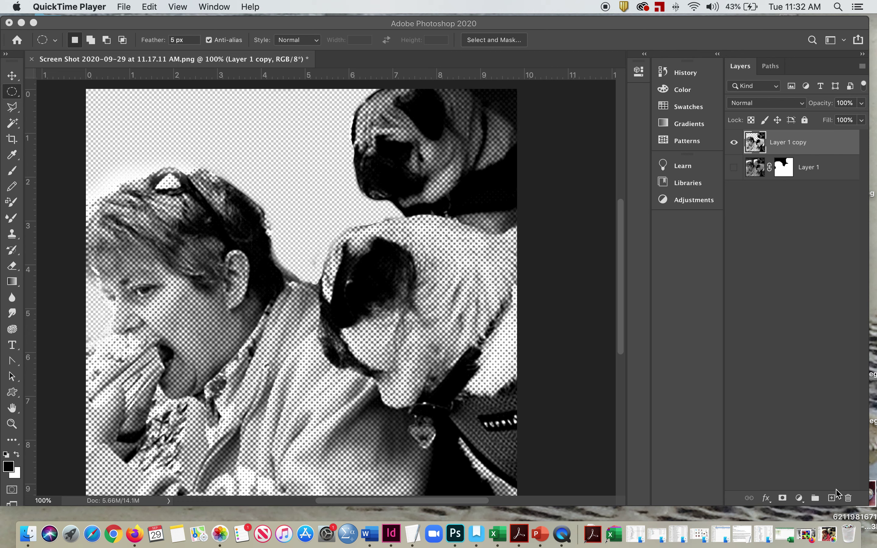
click(831, 498)
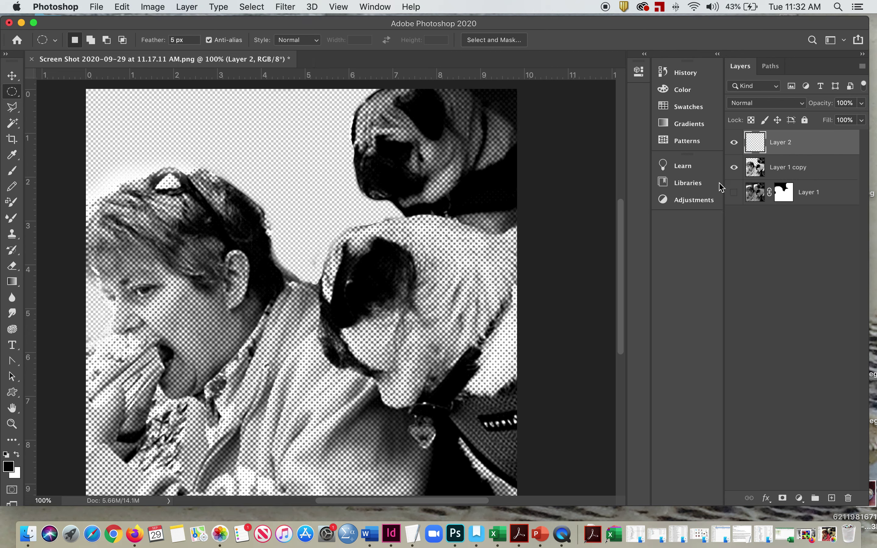
- Fill Layer 2 with red #ff0000 using the Paint Bucket
click(8, 466)
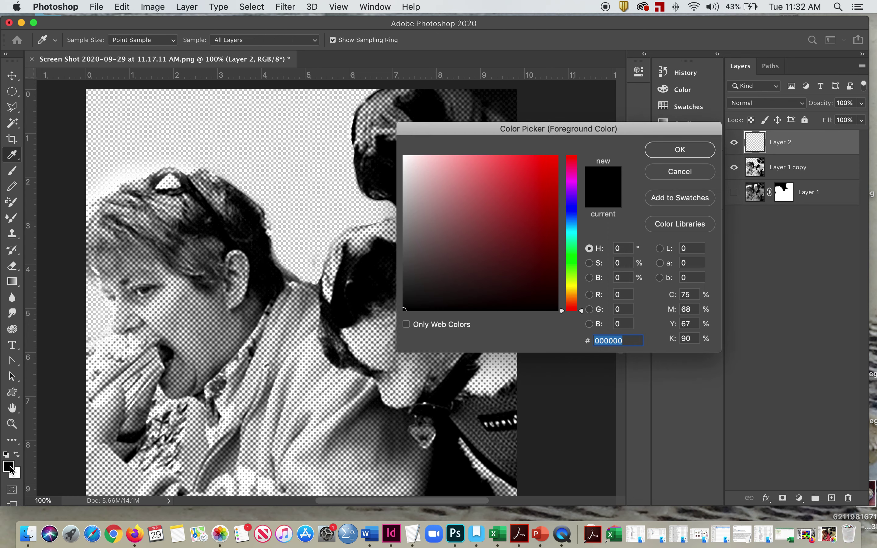
text(ff0000)
click(668, 151)
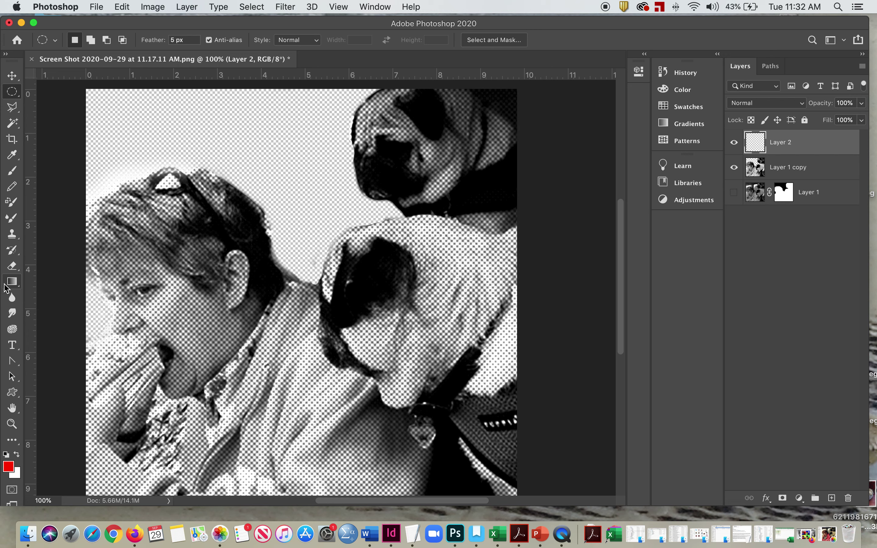
drag(7, 287, 54, 292)
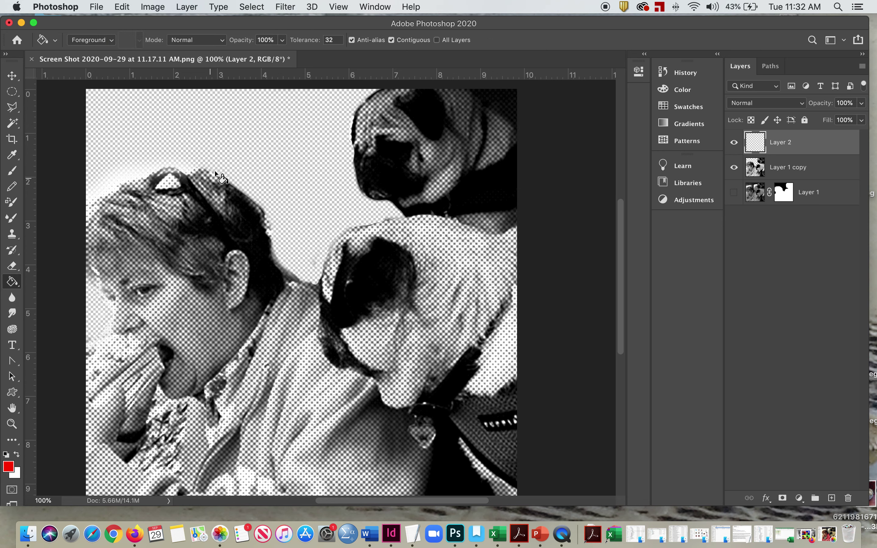
click(236, 133)
- Move Layer 2 below Layer 1 copy and make Layer 1 copy active
drag(779, 141, 779, 174)
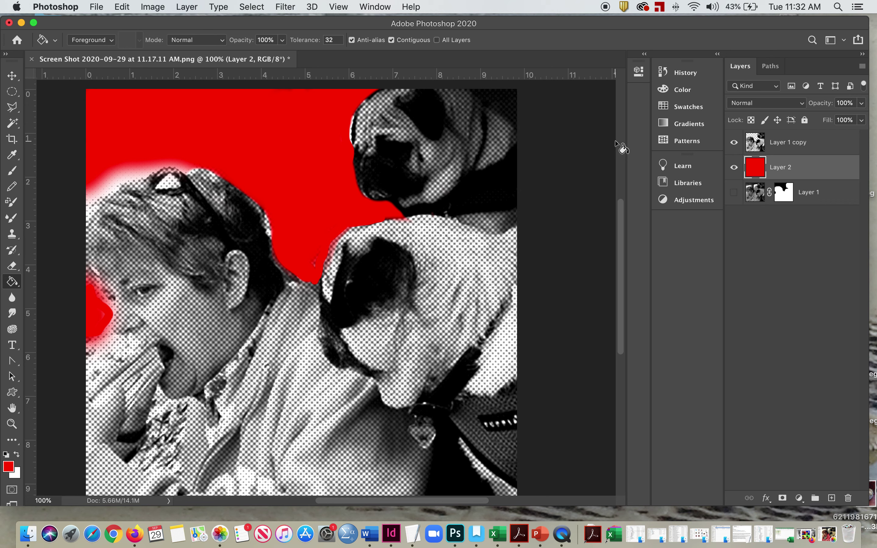
click(777, 145)
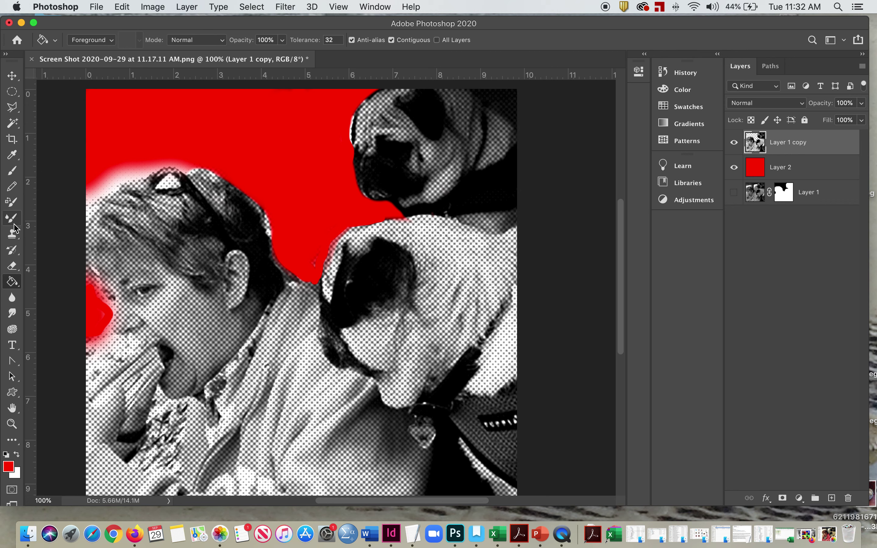
click(15, 267)
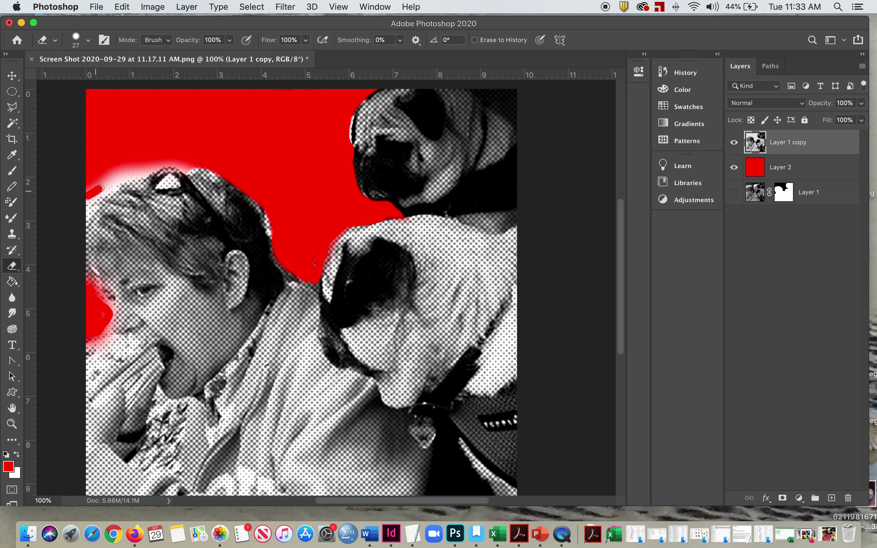
- Erase the white area around the head on Layer 1 copy to reveal red
mouse_move(100, 188)
mouse_down()
mouse_move(124, 174)
mouse_move(76, 195)
mouse_move(147, 166)
mouse_up()
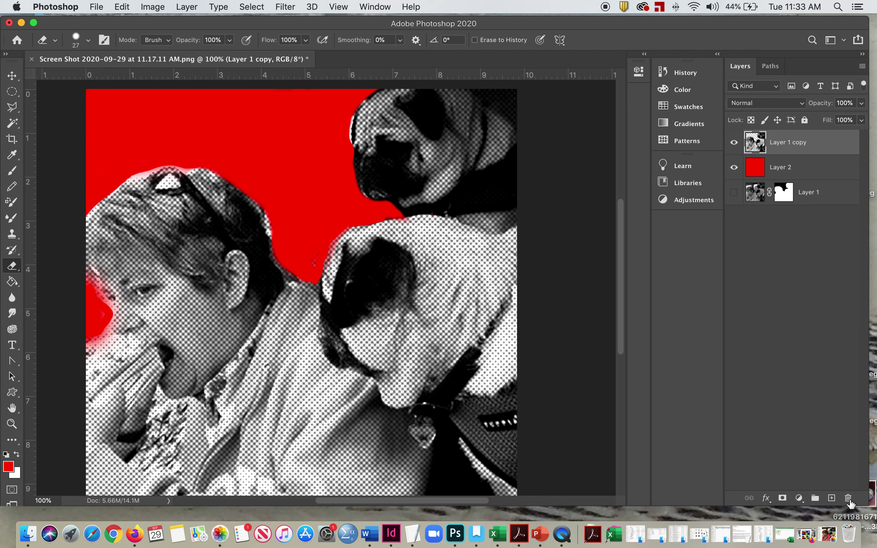
- Add a new Layer 3 and set the foreground colour to bright green
click(831, 498)
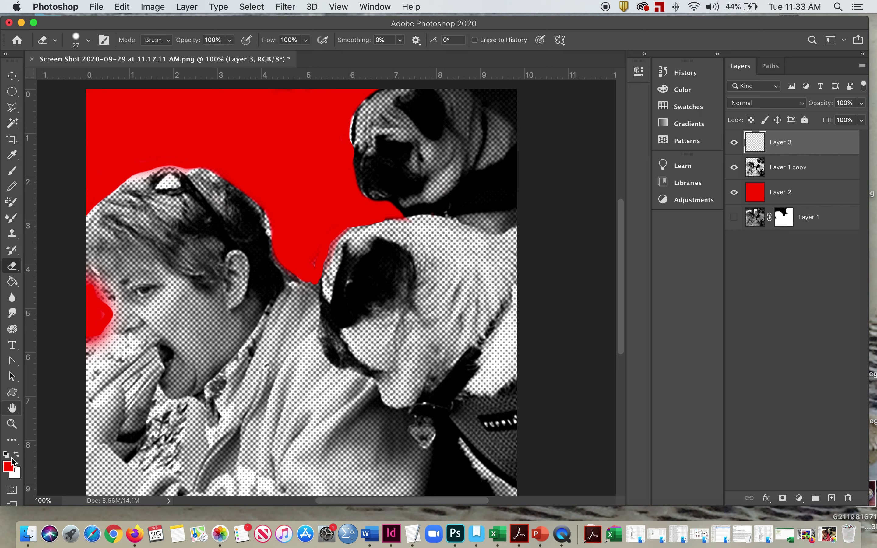
click(8, 466)
click(572, 255)
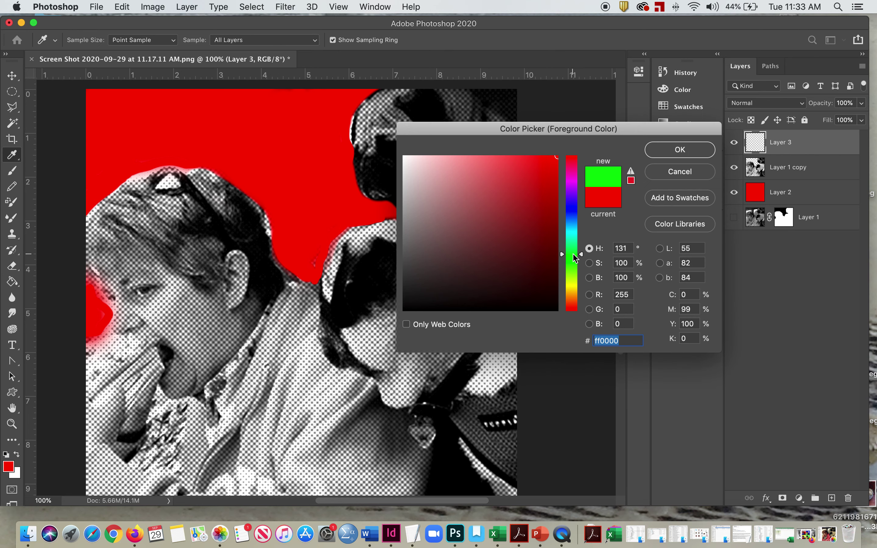
click(680, 149)
key(e)
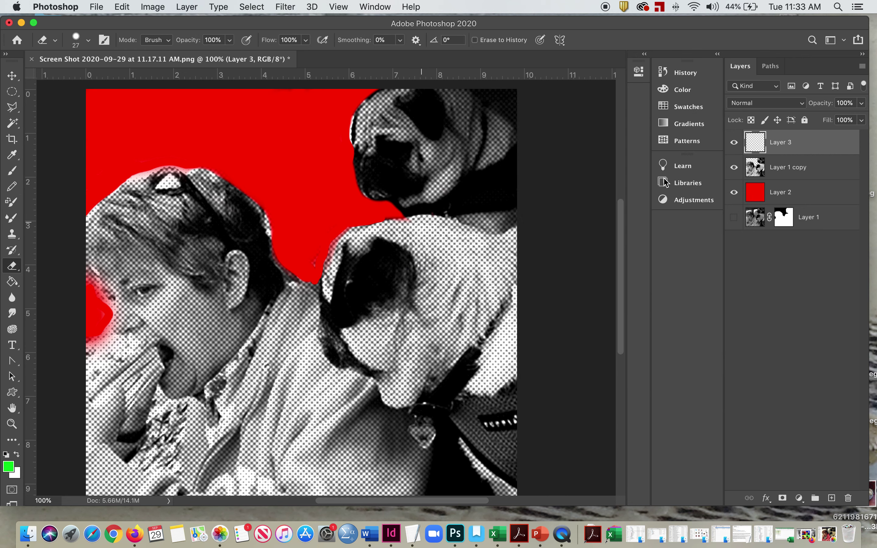
- Paint green over the shoulder and chest with a large, soft brush (114 px and up)
click(12, 170)
click(89, 40)
drag(93, 78, 109, 78)
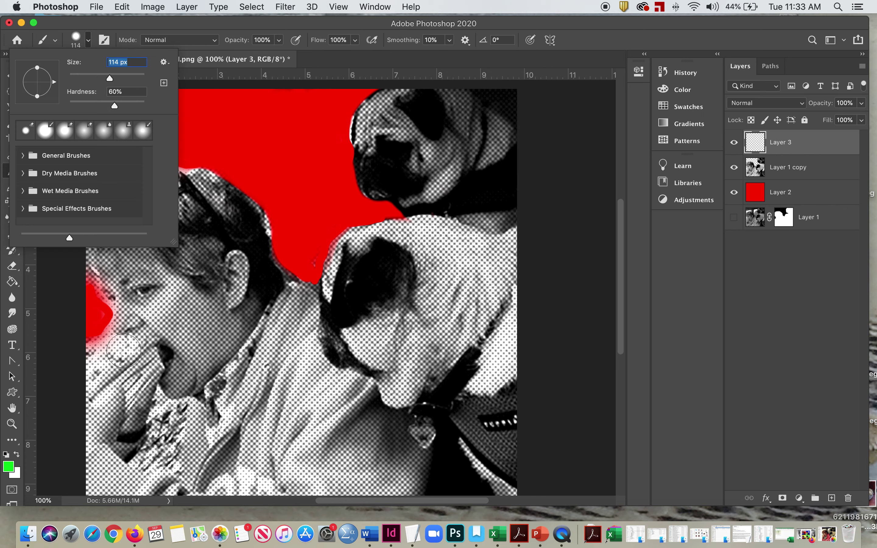
mouse_move(296, 309)
mouse_down()
mouse_move(212, 403)
mouse_move(202, 429)
mouse_move(217, 465)
mouse_move(286, 353)
mouse_up()
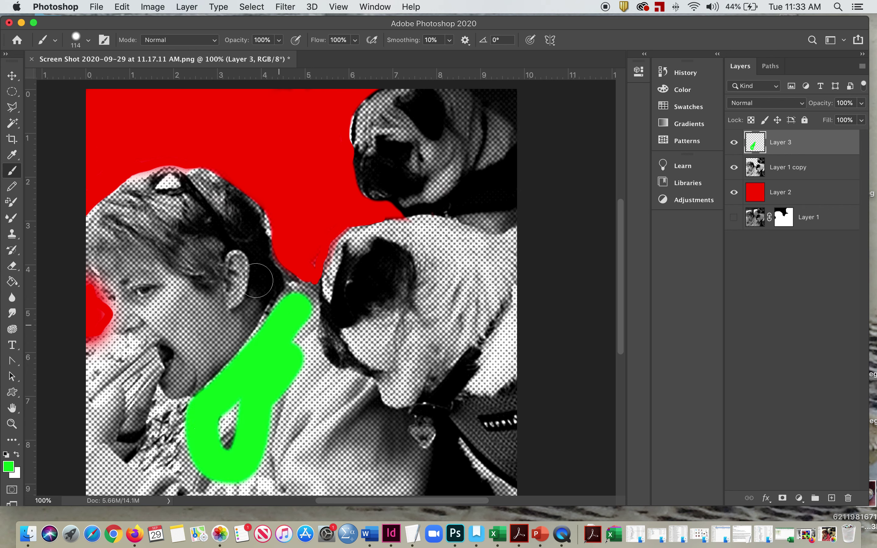
click(89, 40)
drag(115, 79, 86, 107)
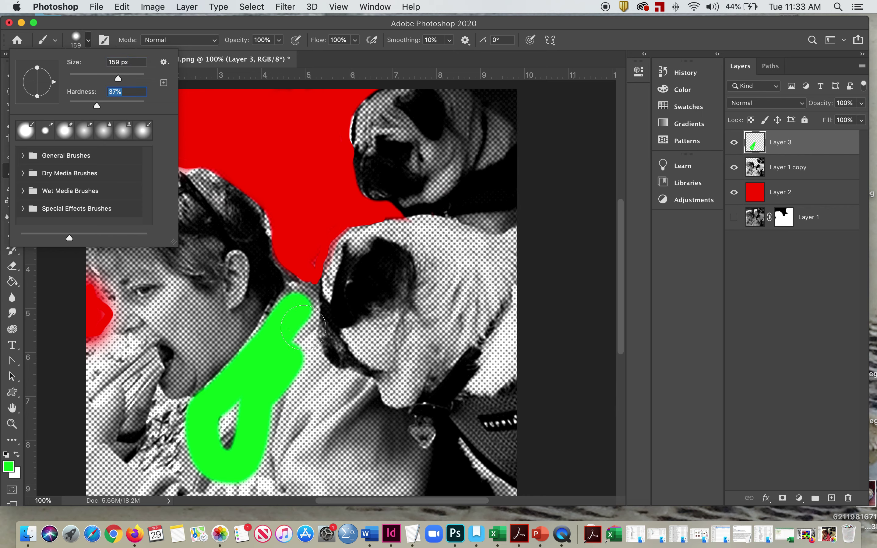
mouse_move(306, 326)
mouse_down()
mouse_move(312, 376)
mouse_move(372, 413)
mouse_move(382, 455)
mouse_move(371, 480)
mouse_move(344, 437)
mouse_move(314, 456)
mouse_move(299, 412)
mouse_move(284, 406)
mouse_move(221, 462)
mouse_move(235, 432)
mouse_move(223, 479)
mouse_move(394, 486)
mouse_move(410, 453)
mouse_up()
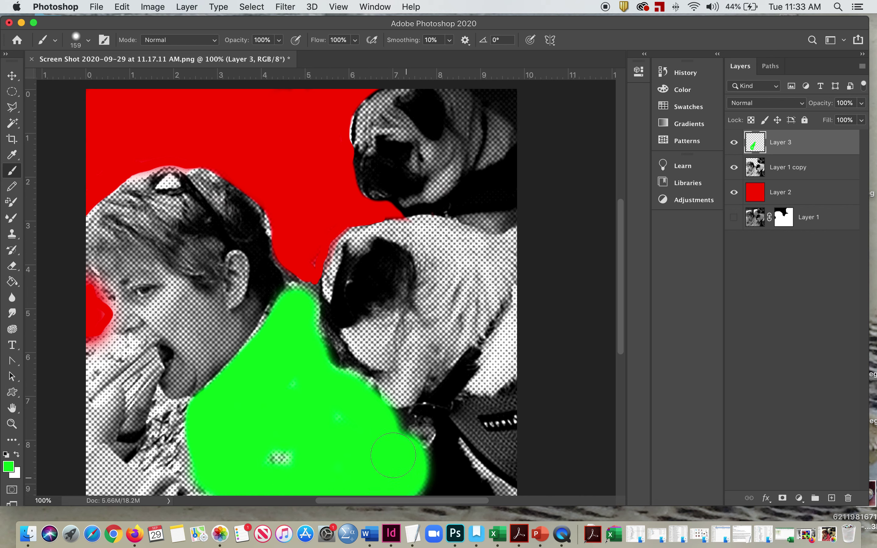
drag(278, 414, 294, 383)
click(11, 471)
- Paint a yellow-green #ccff00 patch over the white dog
click(568, 280)
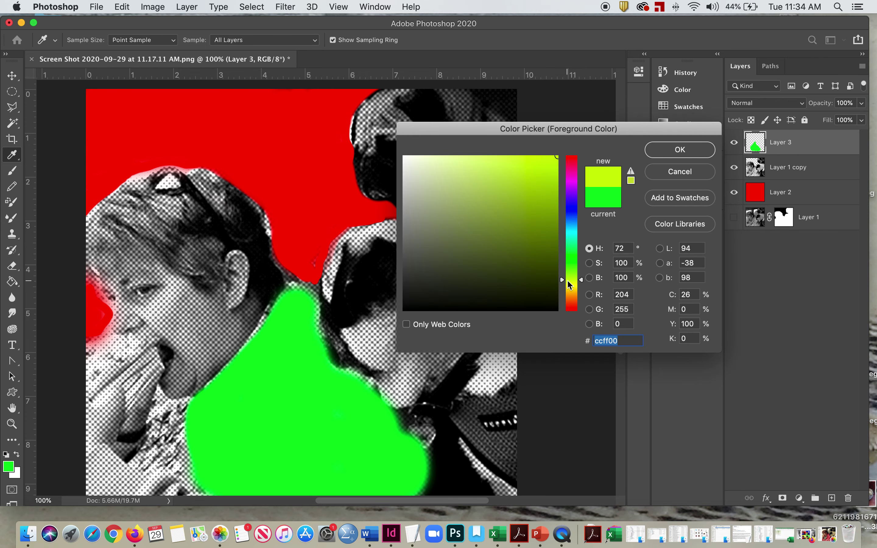
click(680, 149)
key(b)
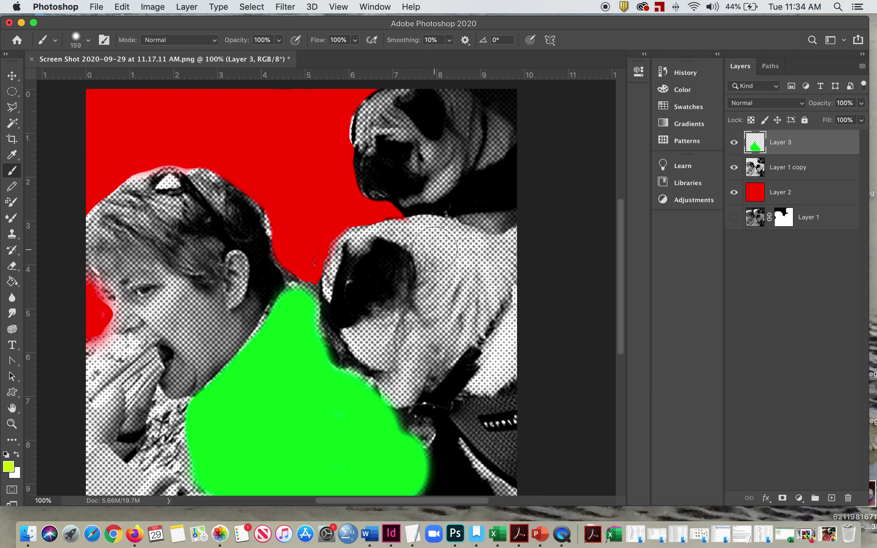
mouse_move(426, 241)
mouse_down()
mouse_move(359, 250)
mouse_move(342, 300)
mouse_move(347, 346)
mouse_move(398, 352)
mouse_move(398, 255)
mouse_move(362, 301)
mouse_move(377, 300)
mouse_move(395, 317)
mouse_move(371, 346)
mouse_move(447, 249)
mouse_move(509, 250)
mouse_move(501, 375)
mouse_move(481, 302)
mouse_move(461, 319)
mouse_move(469, 294)
mouse_move(416, 347)
mouse_move(408, 375)
mouse_move(494, 349)
mouse_move(481, 365)
mouse_move(396, 389)
mouse_move(407, 377)
mouse_move(381, 372)
mouse_up()
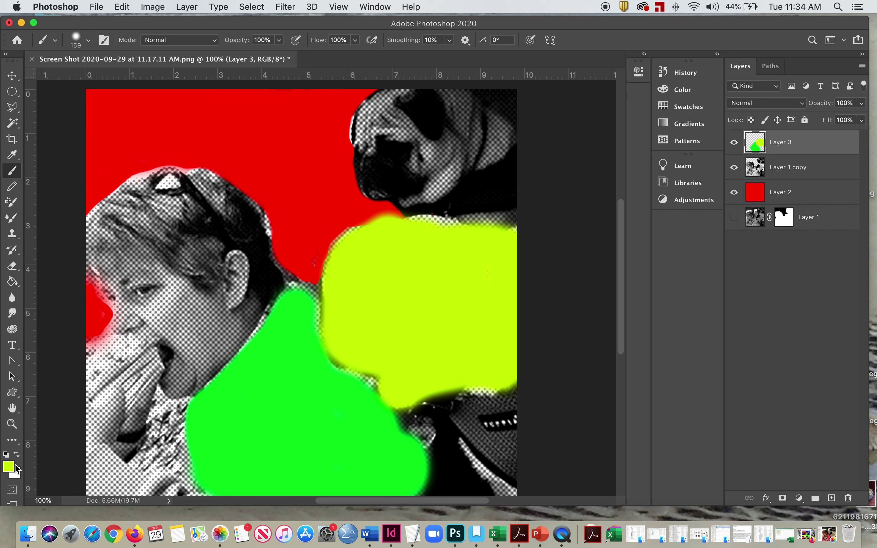
- Paint a red patch over the dark area at lower right
click(8, 466)
click(571, 158)
click(680, 149)
mouse_move(474, 414)
mouse_down()
mouse_move(512, 457)
mouse_move(491, 414)
mouse_move(523, 397)
mouse_move(466, 431)
mouse_move(502, 480)
mouse_move(478, 401)
mouse_up()
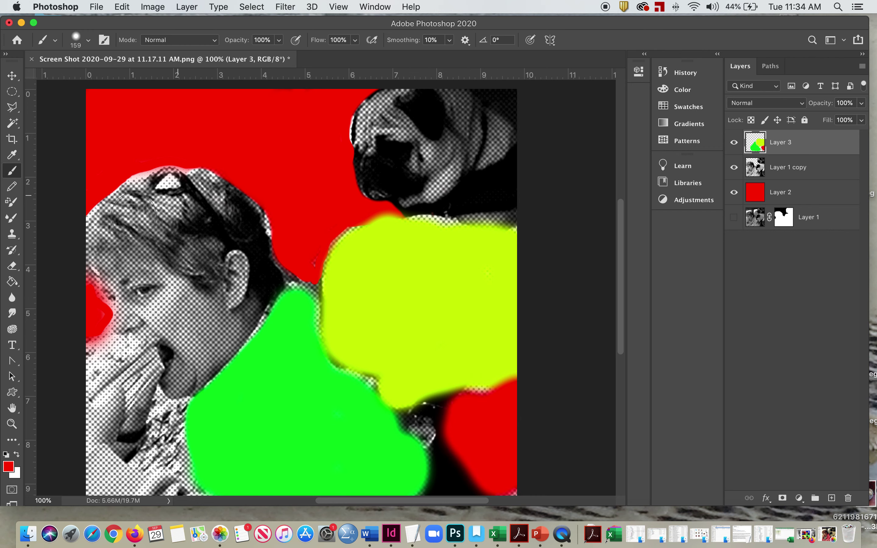
click(8, 466)
- Paint a blue #0066ff patch over the dog's head at top right
click(566, 217)
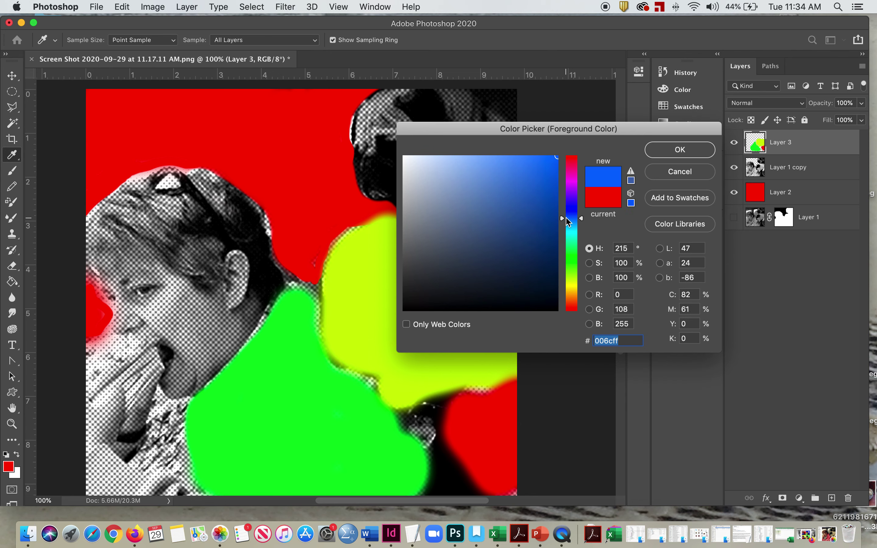
click(679, 150)
key(b)
mouse_move(444, 122)
mouse_down()
mouse_move(371, 140)
mouse_move(415, 153)
mouse_move(400, 105)
mouse_move(376, 155)
mouse_move(413, 196)
mouse_move(469, 148)
mouse_move(438, 151)
mouse_move(446, 118)
mouse_move(523, 170)
mouse_move(442, 89)
mouse_move(467, 103)
mouse_move(461, 193)
mouse_move(481, 207)
mouse_move(445, 196)
mouse_move(534, 200)
mouse_move(512, 111)
mouse_move(503, 97)
mouse_move(480, 108)
mouse_up()
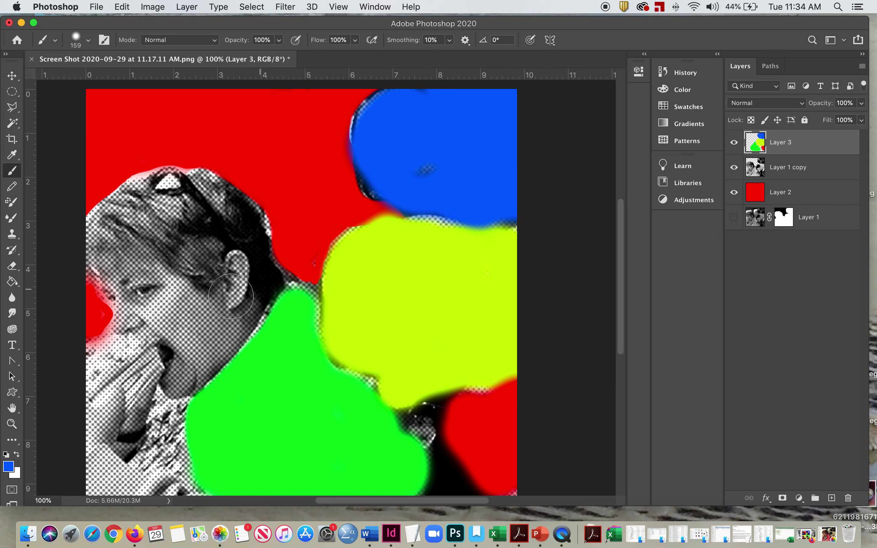
- Paint a magenta #fc00ff patch over the person's hair
click(8, 466)
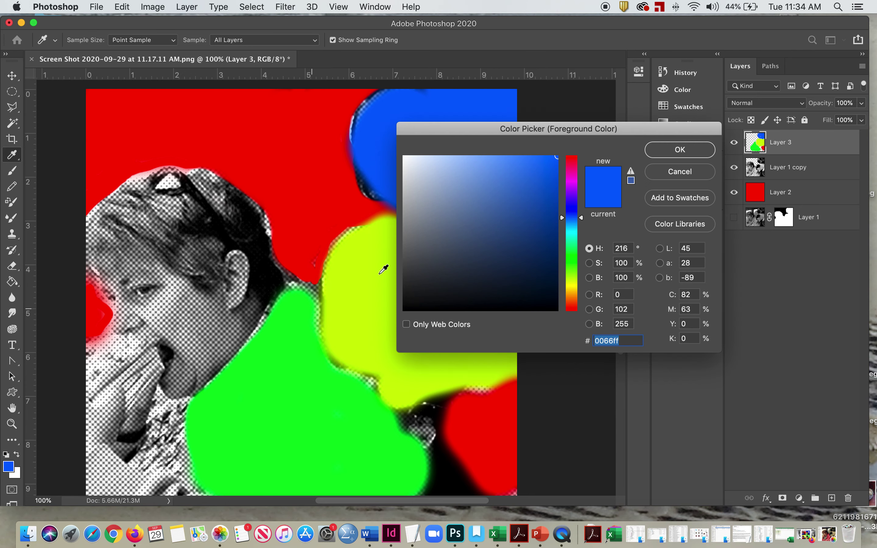
click(571, 157)
click(572, 181)
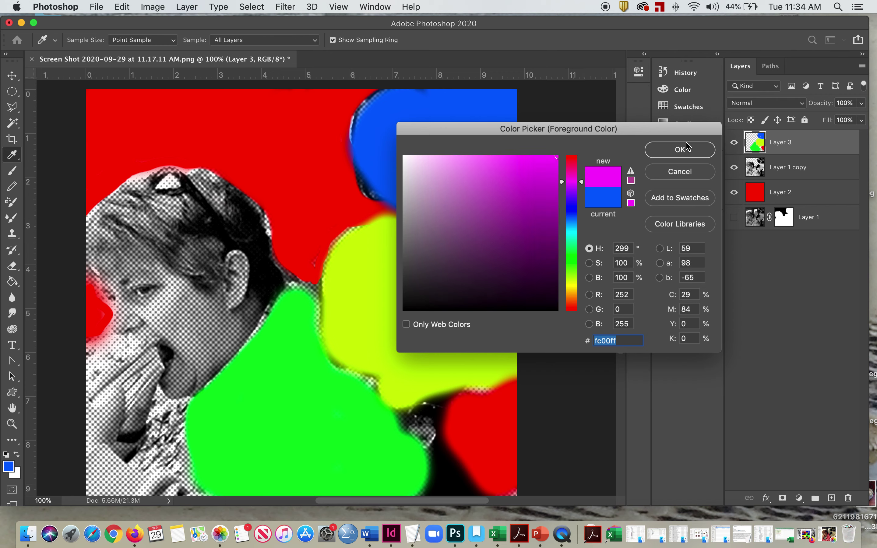
click(680, 150)
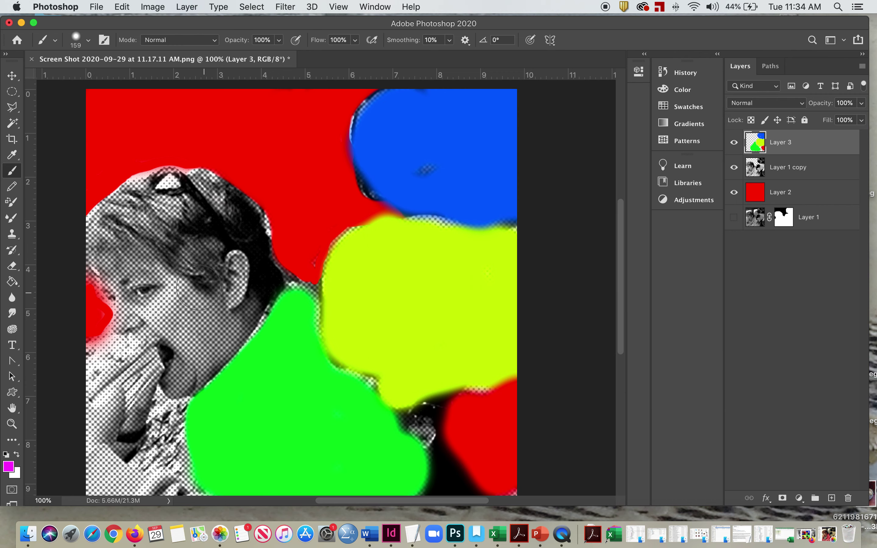
mouse_move(107, 244)
mouse_down()
mouse_move(126, 216)
mouse_move(185, 205)
mouse_move(228, 226)
mouse_move(239, 264)
mouse_move(197, 259)
mouse_move(146, 217)
mouse_move(111, 229)
mouse_move(146, 190)
mouse_move(218, 202)
mouse_move(246, 223)
mouse_move(262, 256)
mouse_move(246, 290)
mouse_move(187, 230)
mouse_move(129, 218)
mouse_move(108, 229)
mouse_move(125, 201)
mouse_move(181, 175)
mouse_move(220, 185)
mouse_move(239, 220)
mouse_move(251, 289)
mouse_move(256, 296)
mouse_move(290, 270)
mouse_up()
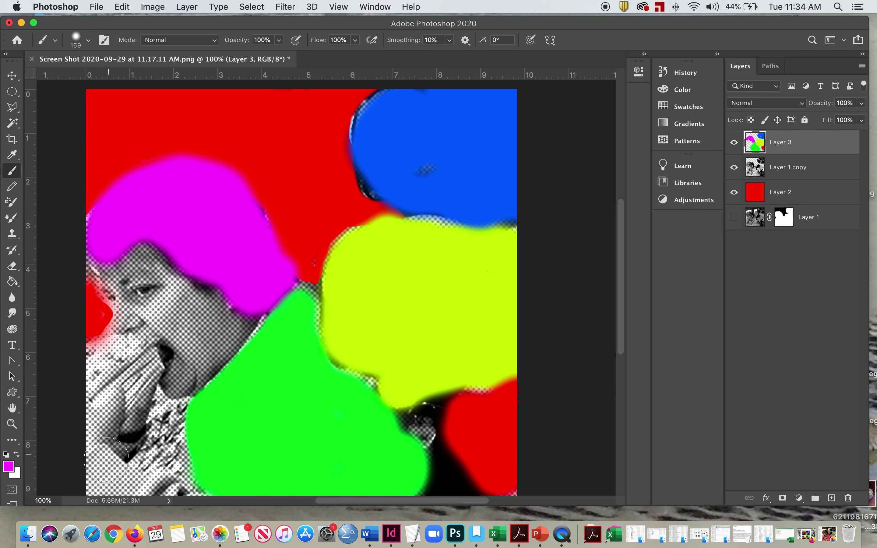
- Paint a cyan #00fff0 patch over the person's face and lower left
click(8, 466)
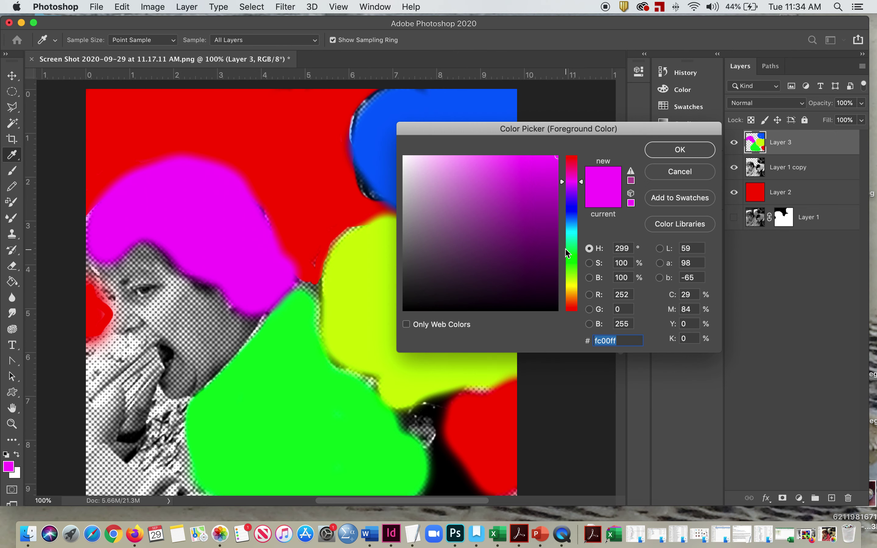
click(579, 235)
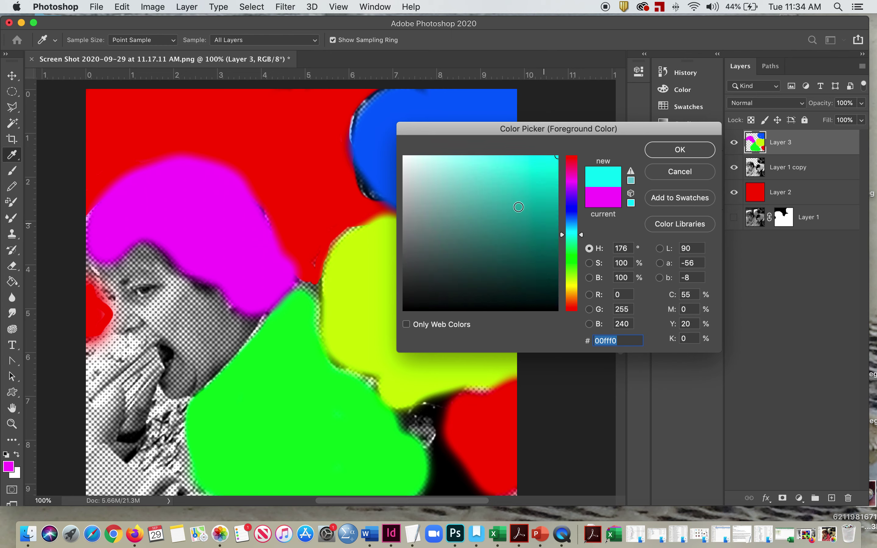
click(665, 154)
mouse_move(145, 283)
mouse_down()
mouse_move(109, 272)
mouse_move(149, 246)
mouse_move(159, 314)
mouse_move(215, 328)
mouse_move(234, 322)
mouse_move(154, 333)
mouse_move(178, 388)
mouse_move(164, 471)
mouse_move(131, 483)
mouse_move(189, 486)
mouse_move(192, 463)
mouse_up()
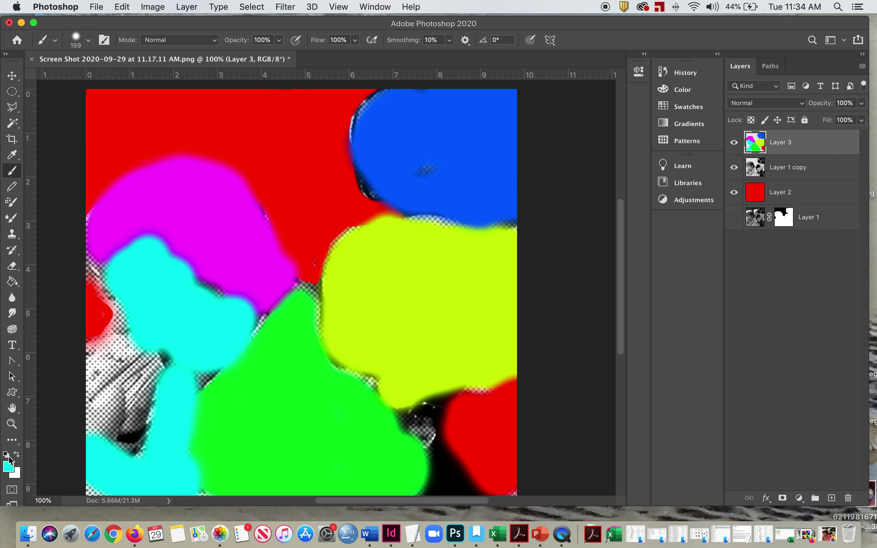
- Paint an orange #ffa200 patch over the hand at lower left
click(9, 464)
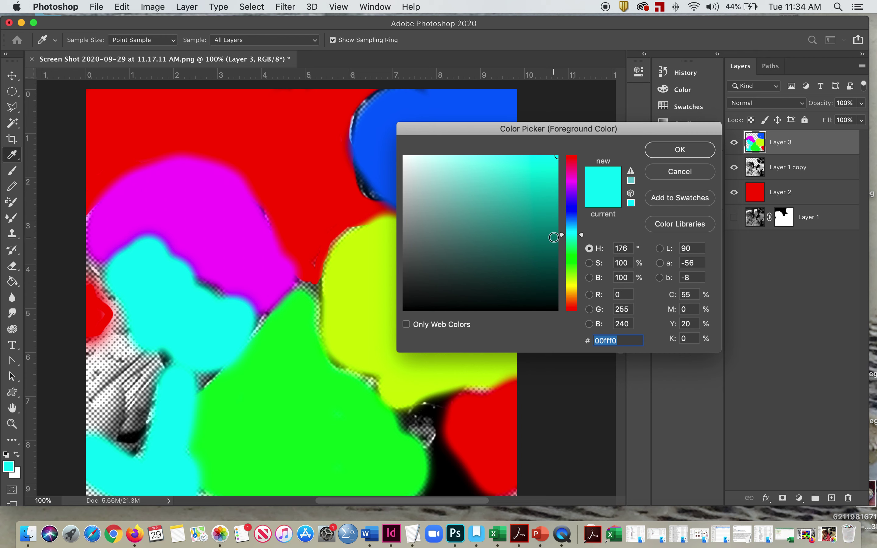
drag(571, 289, 572, 294)
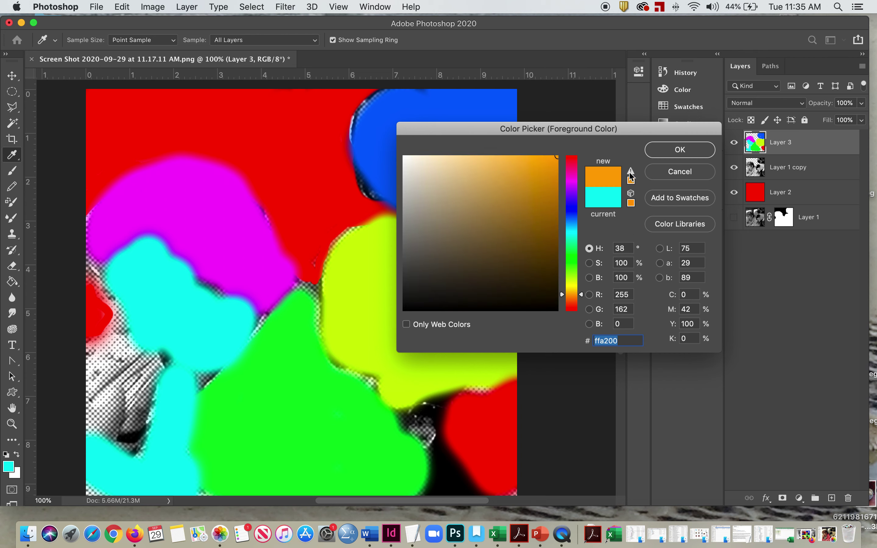
click(686, 154)
mouse_move(90, 328)
mouse_down()
mouse_move(148, 362)
mouse_move(126, 377)
mouse_move(108, 416)
mouse_move(129, 421)
mouse_move(136, 351)
mouse_up()
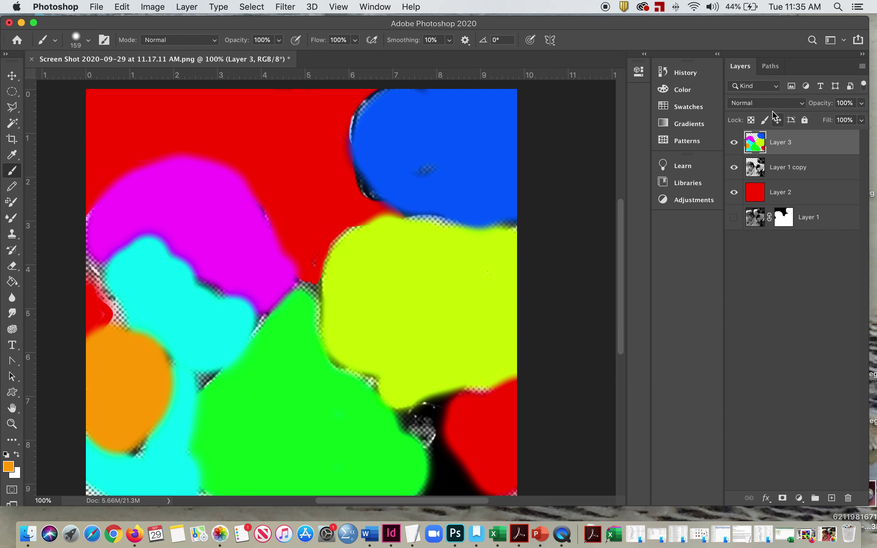
click(768, 103)
- Set Layer 3's blend mode to Darken
click(767, 130)
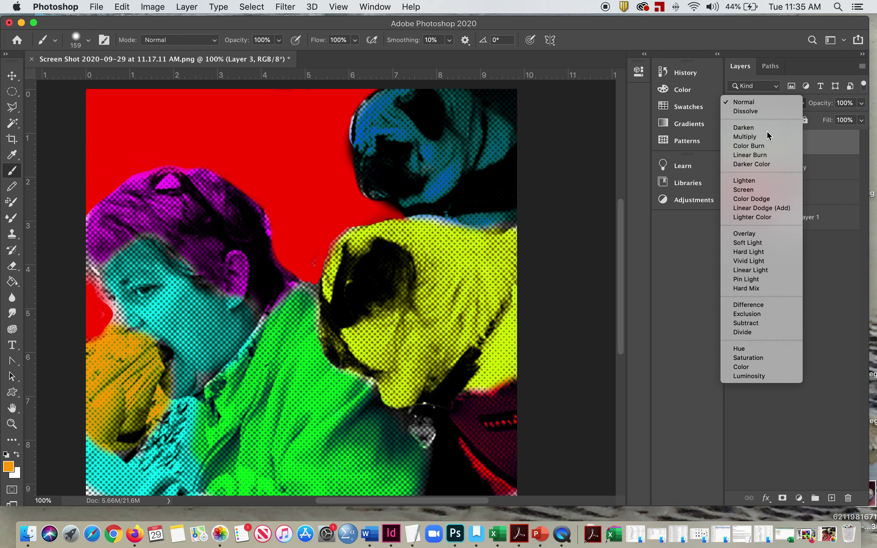